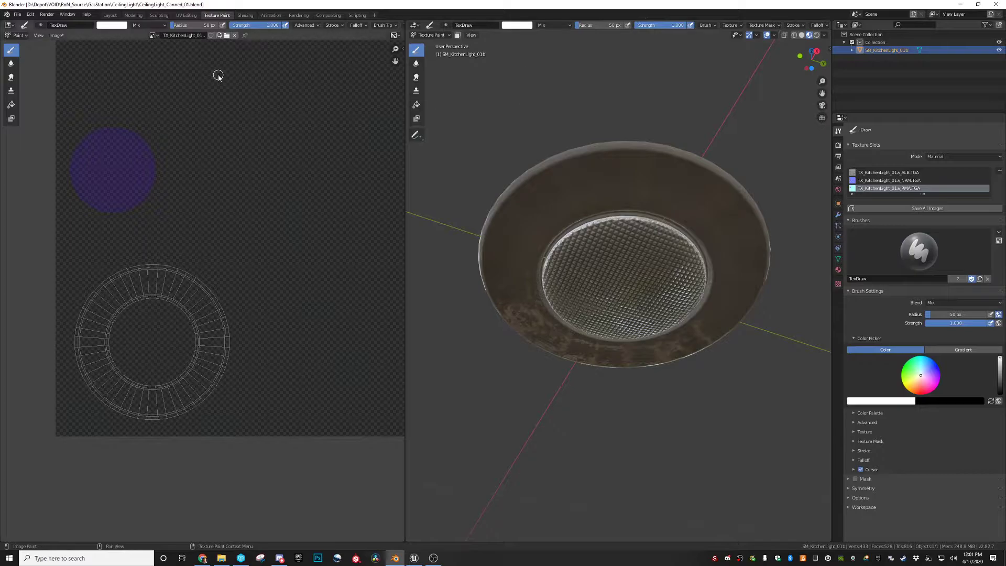
- Examine the MI_KitchenLight_01a shader nodes in the Shading workspace and the ceiling light's surface reflections from several angles
click(245, 15)
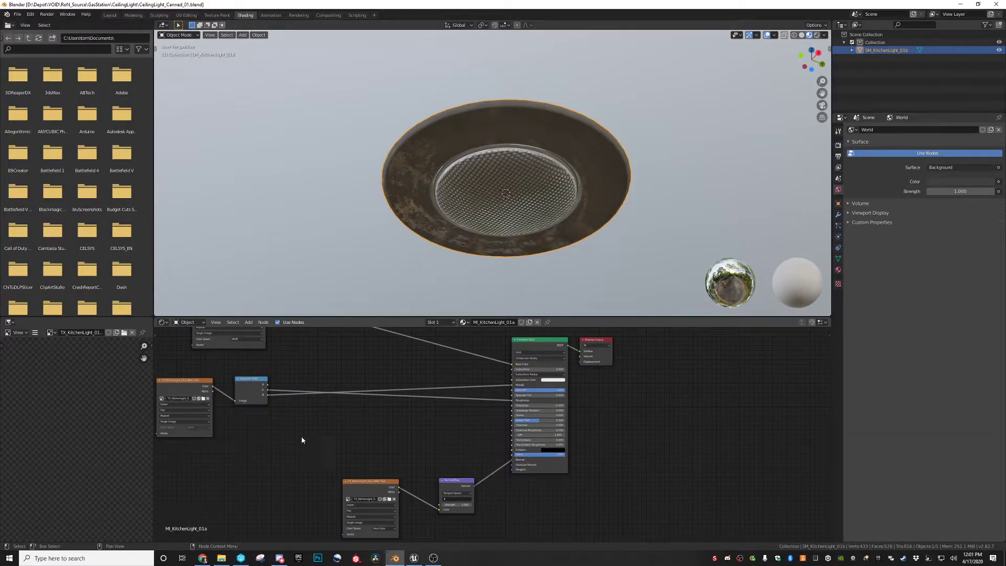
middle_drag(298, 442, 361, 452)
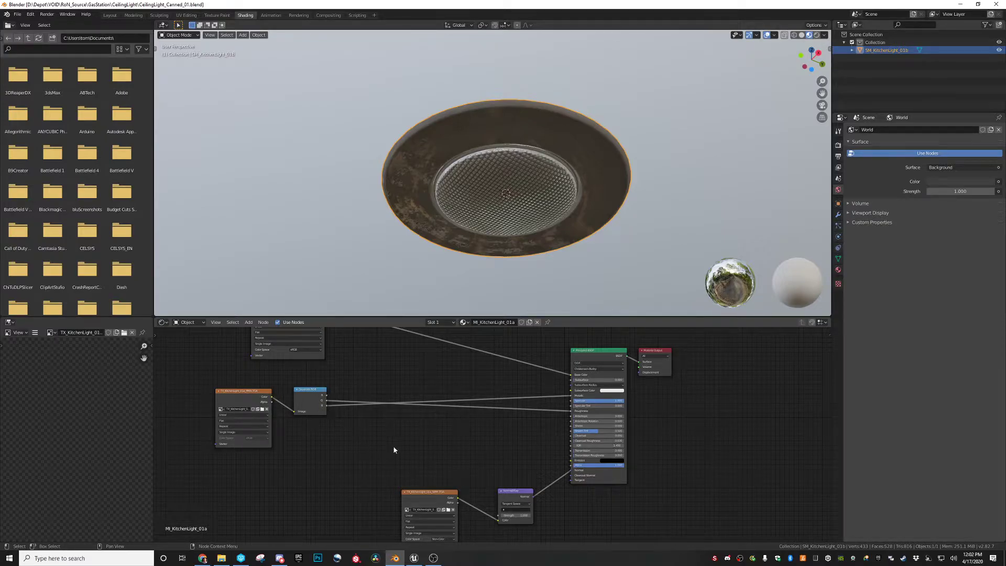
scroll(361, 446, up, 1)
right_click(361, 457)
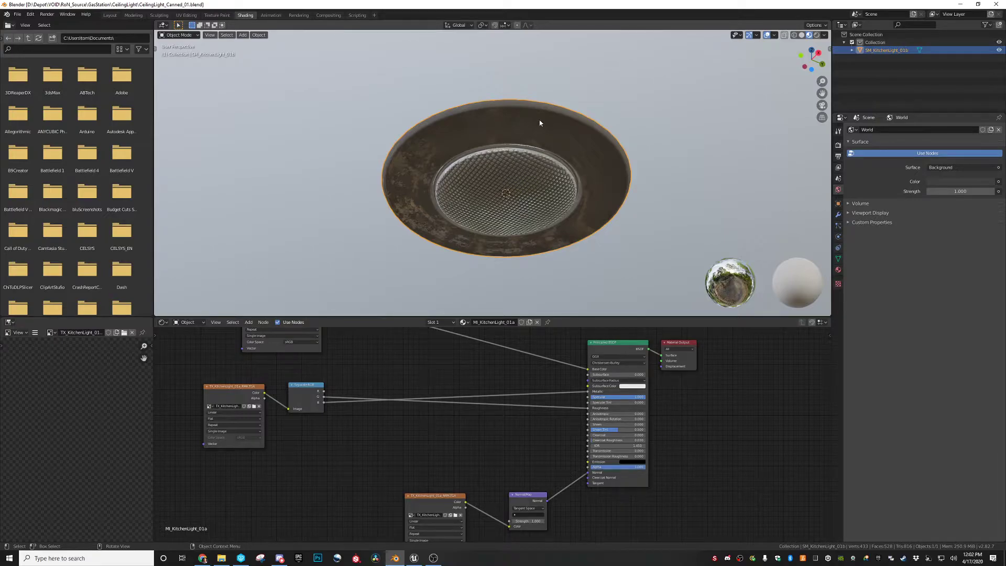
middle_drag(533, 180, 441, 167)
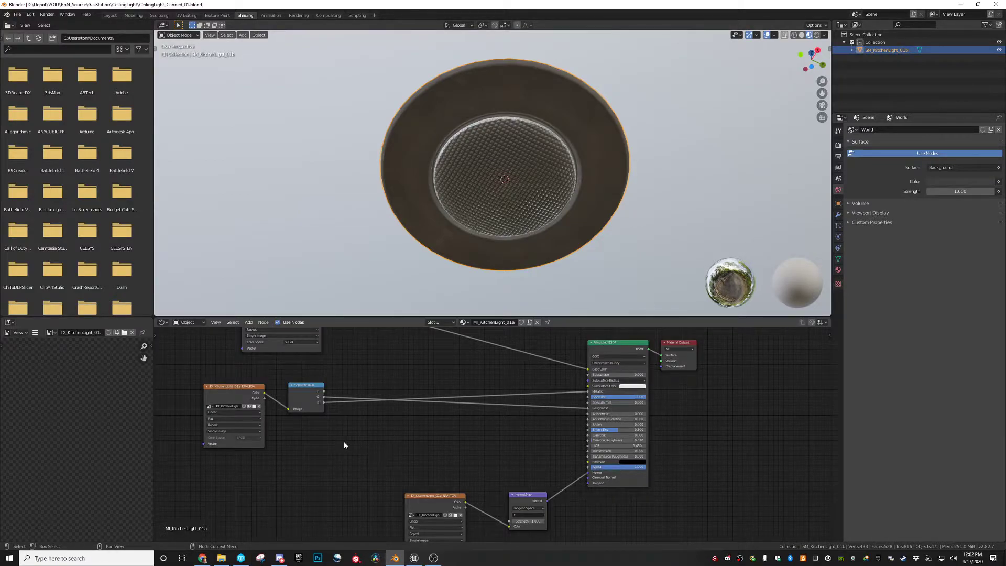
middle_drag(503, 181, 503, 209)
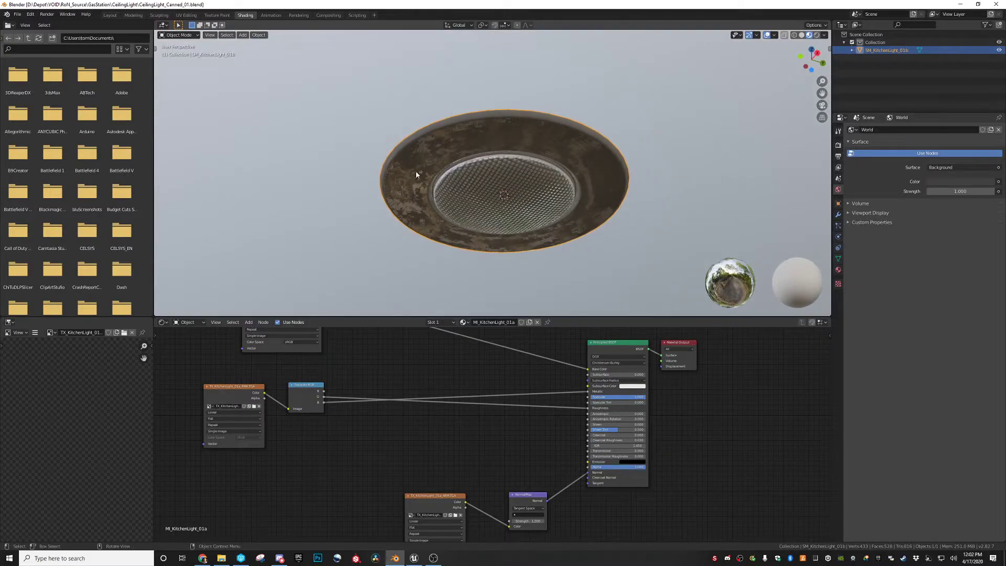
middle_drag(447, 141, 510, 206)
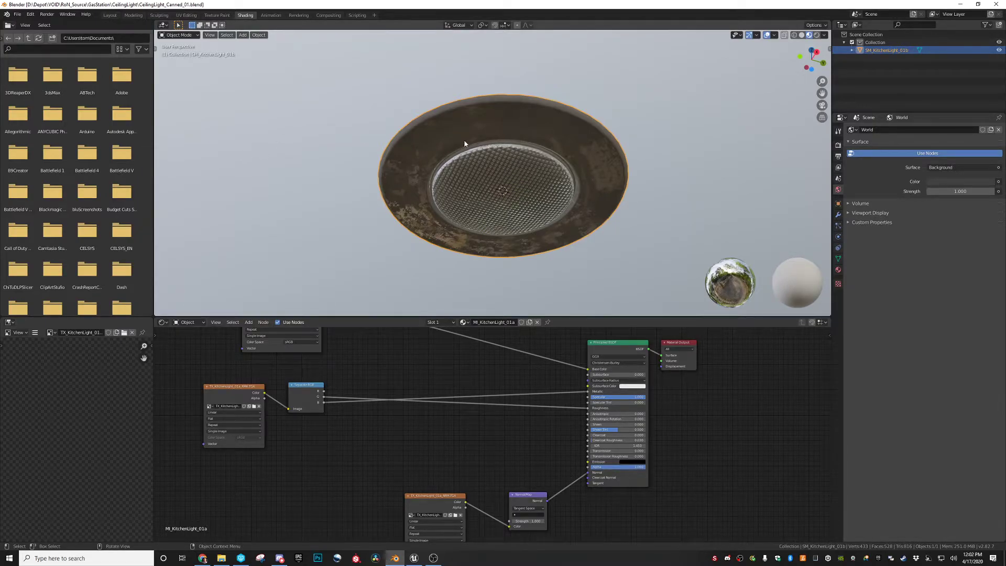
- Inspect the ceiling light and its RMA texture layout in the Texture Paint workspace, comparing with the Shading workspace
click(217, 16)
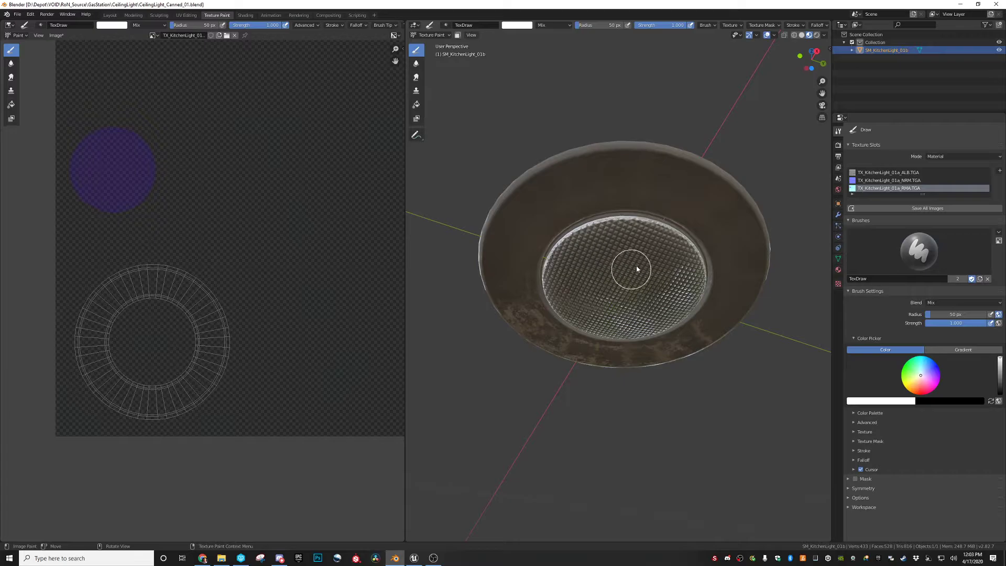
mouse_move(636, 317)
middle_down()
mouse_move(631, 270)
mouse_move(639, 340)
mouse_move(646, 317)
middle_up()
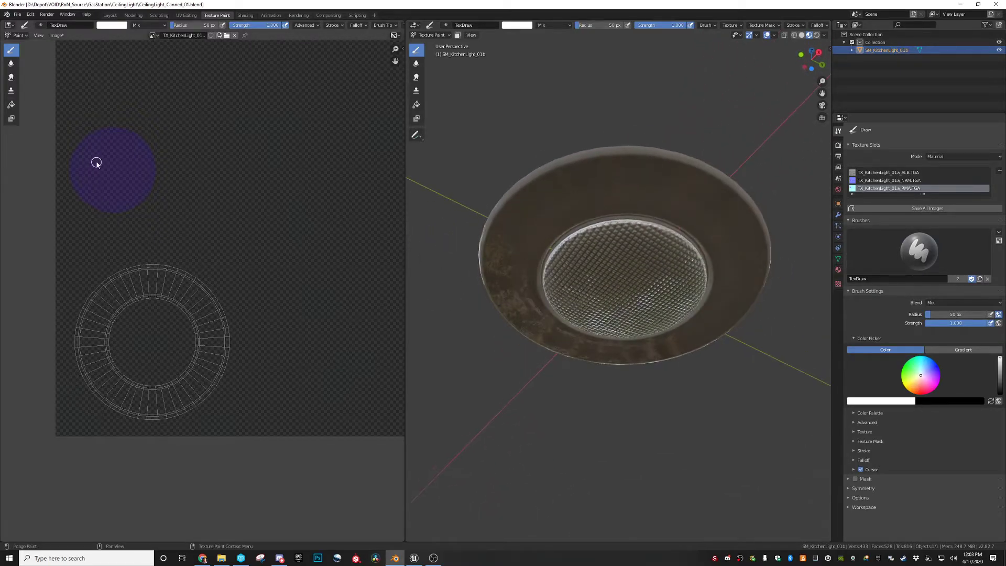
mouse_move(643, 288)
middle_down()
mouse_move(649, 272)
mouse_move(647, 294)
middle_up()
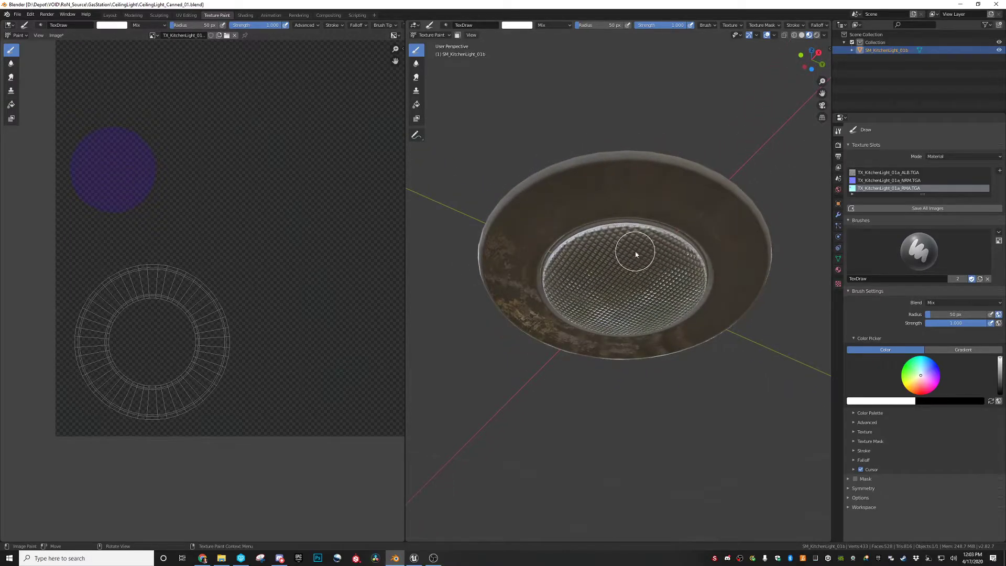
middle_drag(601, 274, 598, 270)
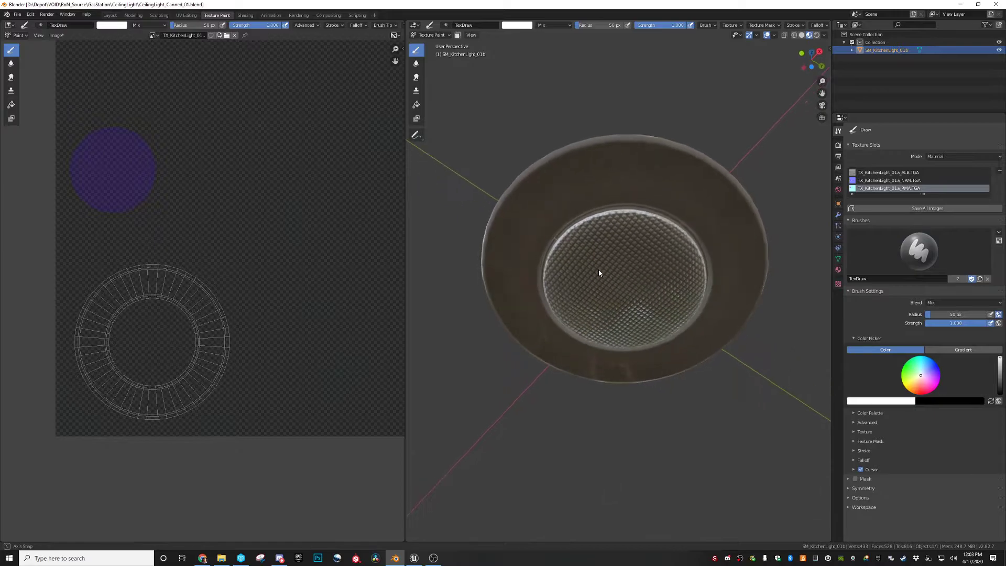
middle_drag(579, 207, 614, 265)
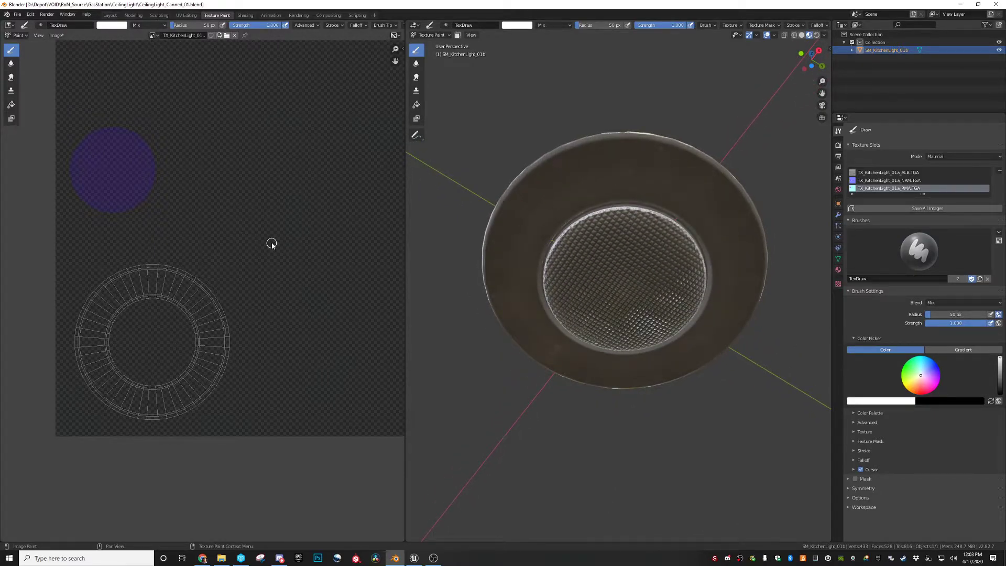
scroll(292, 262, down, 2)
scroll(291, 246, up, 1)
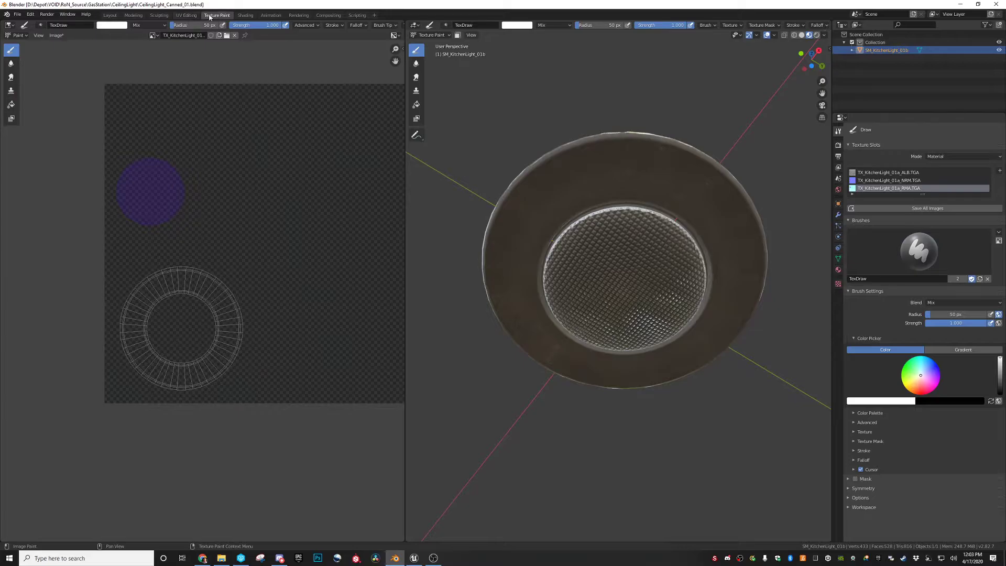
click(245, 15)
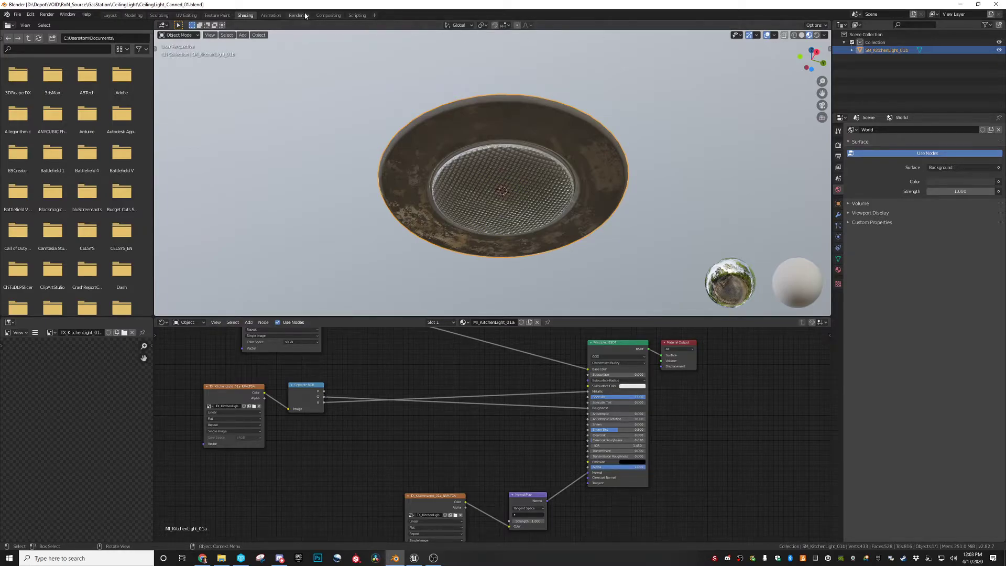
click(217, 15)
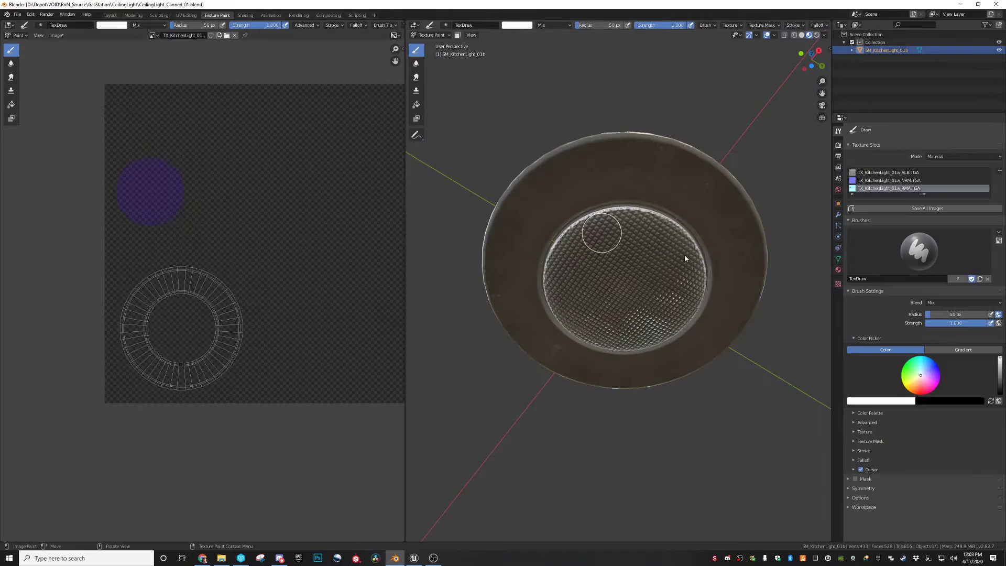
- Try painting the rim's far side on the RMA texture in pure blue (R 0, G 0, B 1), and undo the stroke
click(894, 401)
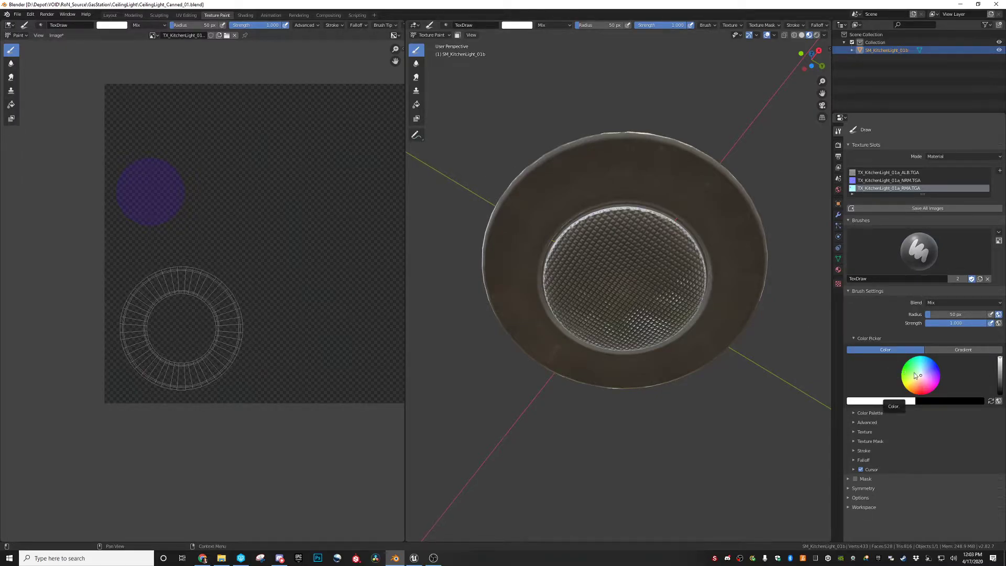
click(879, 402)
drag(897, 377, 852, 381)
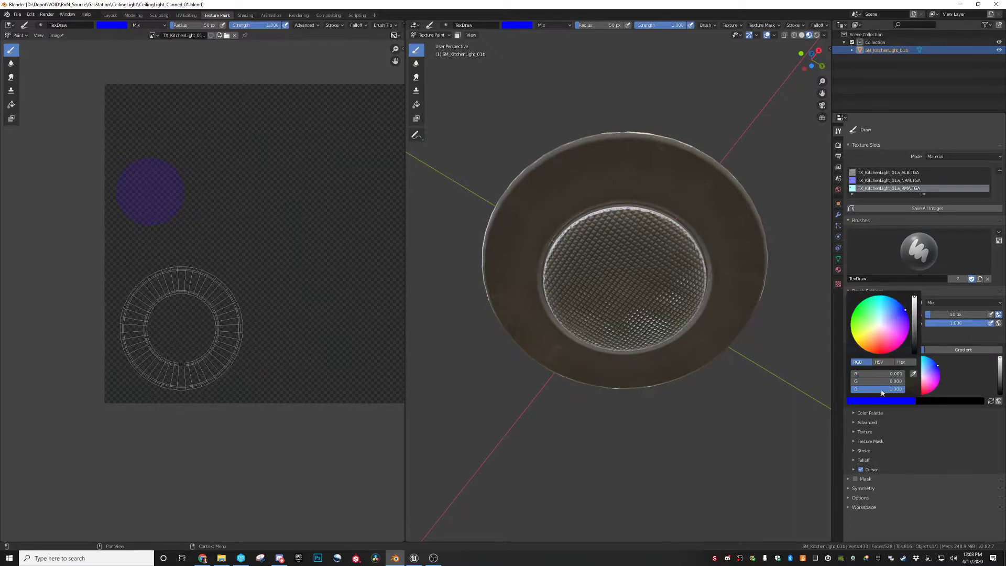
mouse_move(568, 225)
middle_down()
mouse_move(598, 259)
mouse_move(568, 210)
mouse_move(596, 267)
mouse_move(582, 246)
middle_up()
mouse_move(566, 205)
mouse_down()
mouse_move(550, 214)
mouse_move(573, 191)
mouse_move(534, 187)
mouse_move(574, 156)
mouse_move(618, 158)
mouse_move(609, 184)
mouse_move(604, 148)
mouse_move(662, 168)
mouse_move(703, 202)
mouse_move(669, 157)
mouse_up()
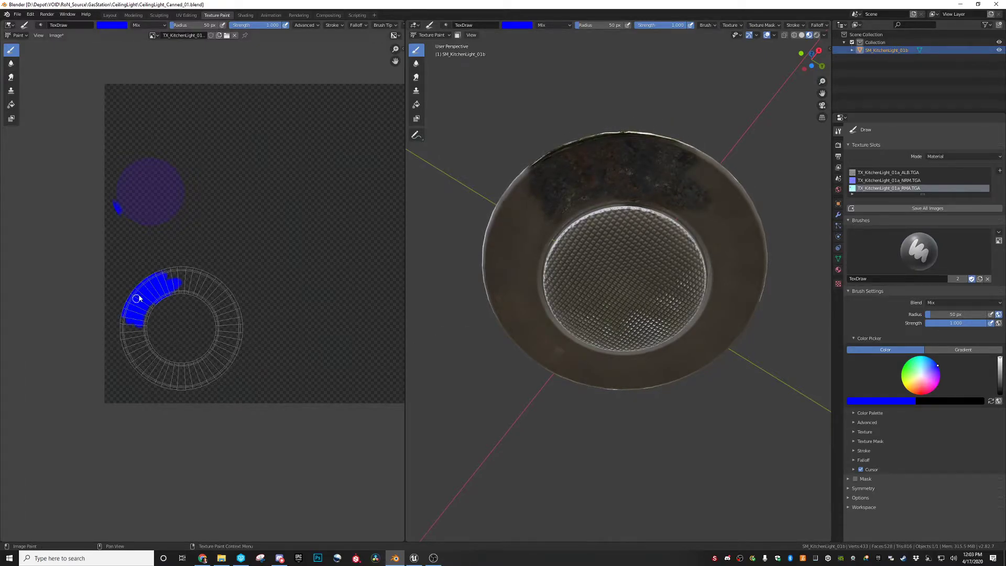
mouse_move(588, 260)
middle_down()
mouse_move(589, 292)
mouse_move(580, 232)
mouse_move(586, 283)
mouse_move(593, 251)
mouse_move(585, 285)
mouse_move(611, 287)
mouse_move(620, 269)
middle_up()
key(ctrl+z)
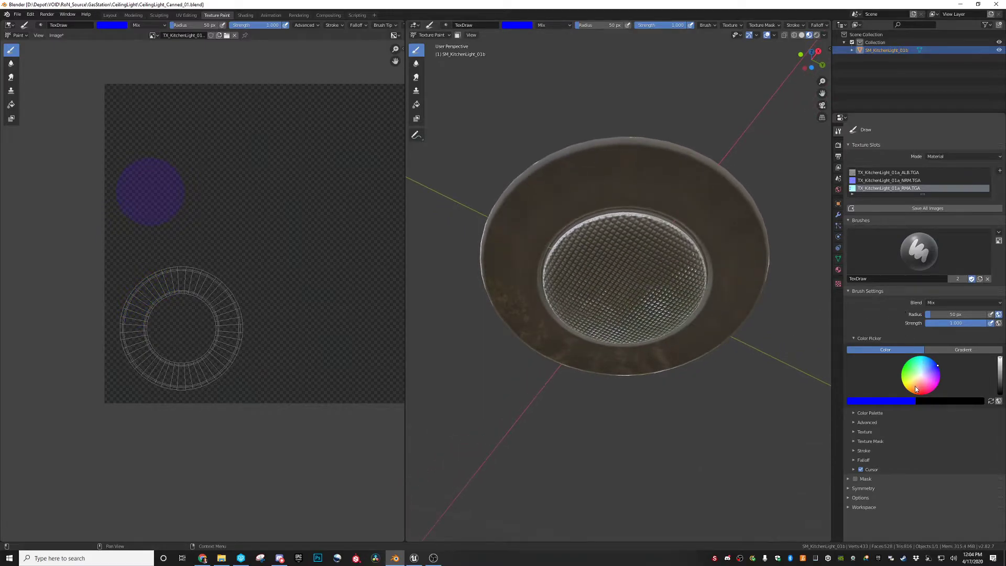
- Try a darker blue brush stroke on the light's rim, check its reflections from a low angle, and undo it
click(901, 403)
drag(886, 388, 862, 389)
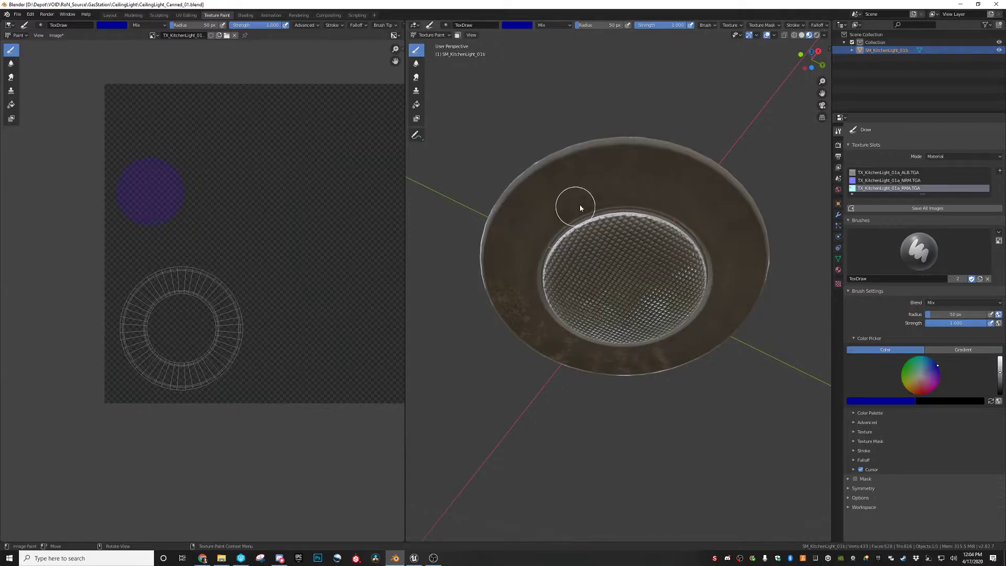
drag(590, 161, 611, 308)
mouse_move(611, 308)
middle_down()
mouse_move(634, 305)
mouse_move(618, 318)
mouse_move(624, 351)
mouse_move(676, 403)
middle_up()
key(ctrl+z)
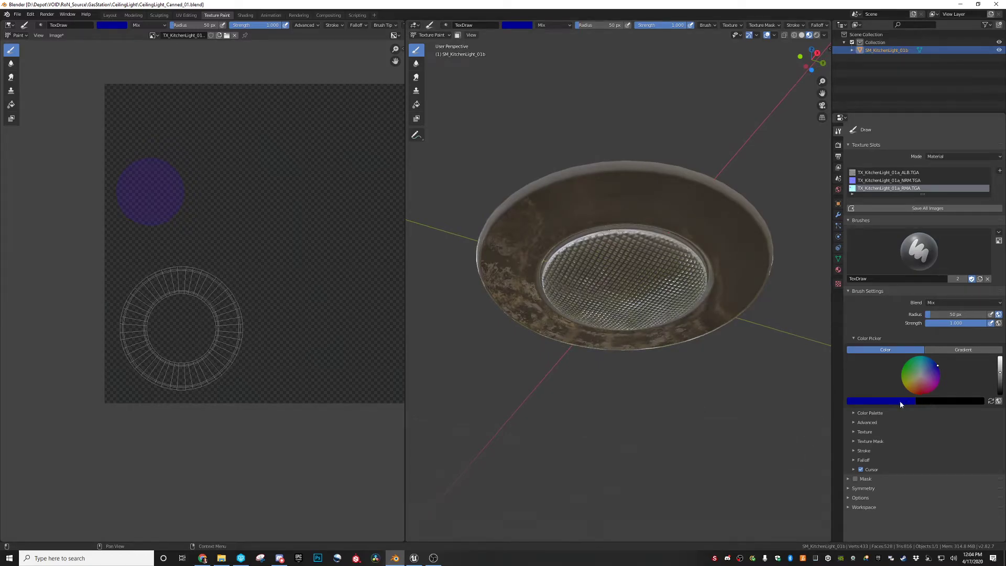
- Try painting a patch of the rim in pure green (G 1), check the shine from a low angle, and undo it
click(901, 401)
mouse_move(883, 389)
mouse_down()
mouse_move(852, 389)
mouse_move(905, 382)
mouse_up()
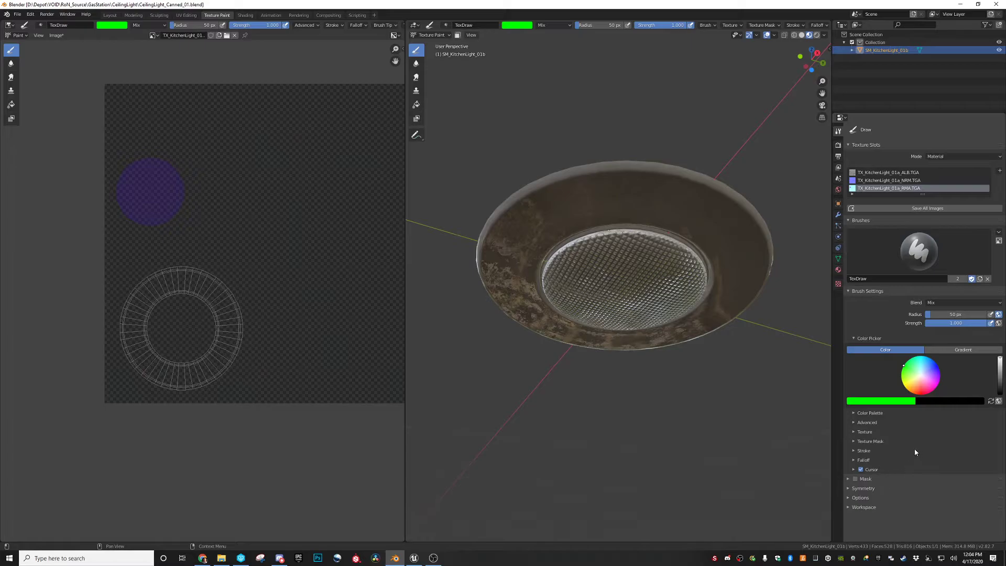
middle_drag(582, 378, 586, 348)
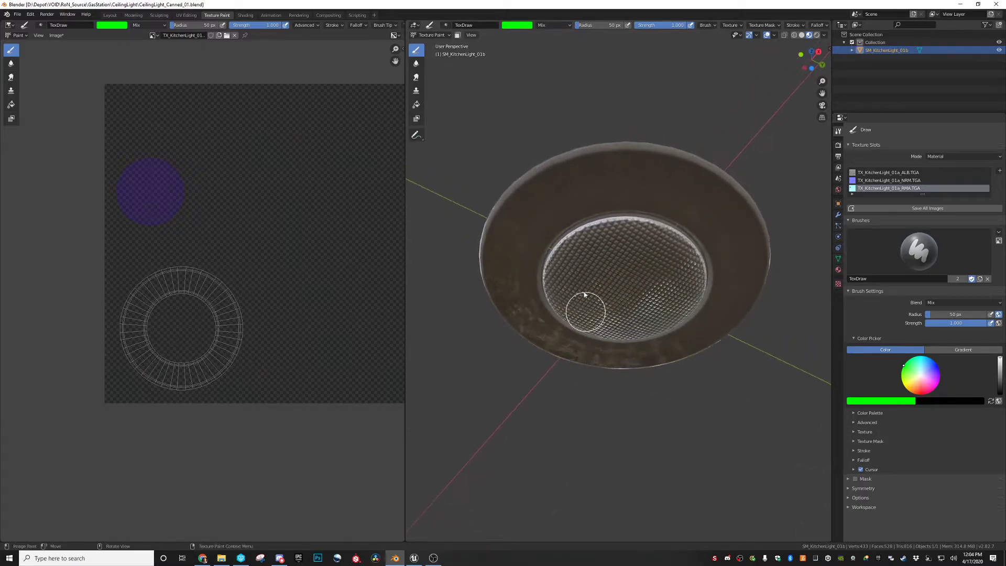
mouse_move(562, 209)
mouse_down()
mouse_move(569, 166)
mouse_move(583, 181)
mouse_up()
mouse_move(635, 272)
middle_down()
mouse_move(613, 287)
mouse_move(623, 245)
mouse_move(638, 316)
mouse_move(668, 326)
mouse_move(643, 320)
mouse_move(636, 269)
mouse_move(635, 322)
middle_up()
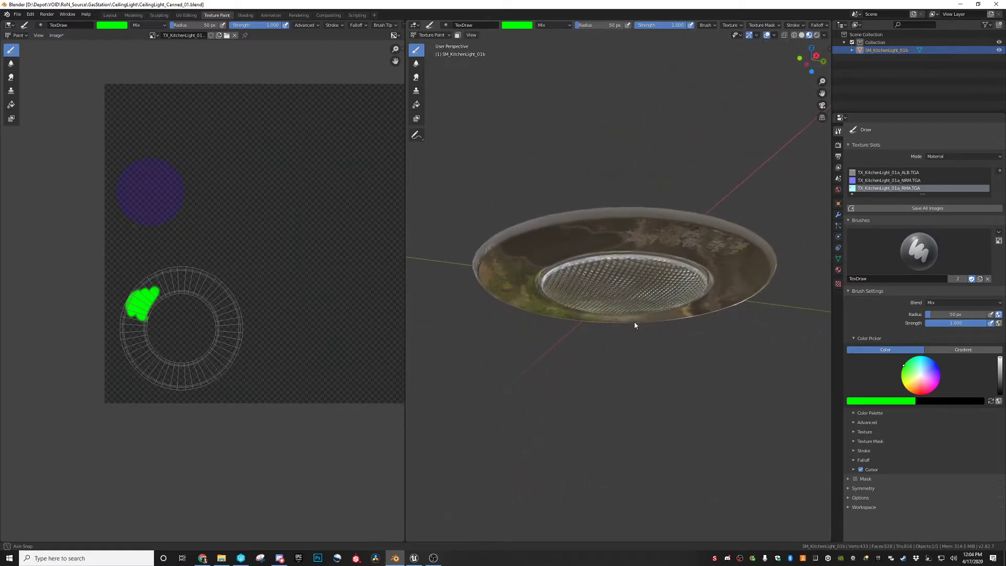
mouse_move(598, 285)
middle_down()
mouse_move(590, 236)
mouse_move(601, 264)
mouse_move(595, 285)
mouse_move(537, 272)
mouse_move(587, 261)
mouse_move(584, 277)
middle_up()
key(ctrl+z)
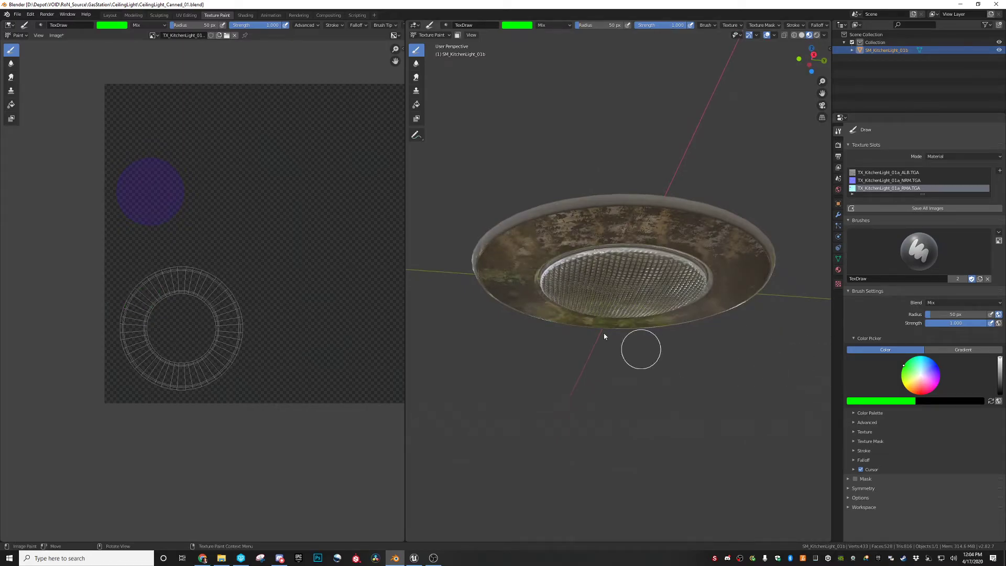
middle_drag(580, 320, 562, 283)
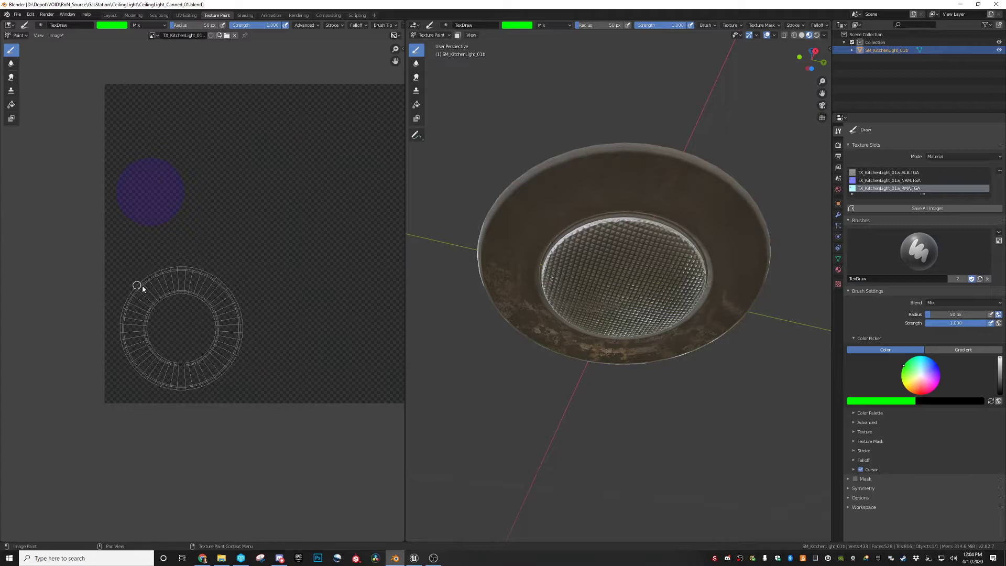
- Darken the brush color to a green with G at 0.734, keeping R and B at 0
click(881, 402)
scroll(156, 298, up, 1)
scroll(155, 299, up, 1)
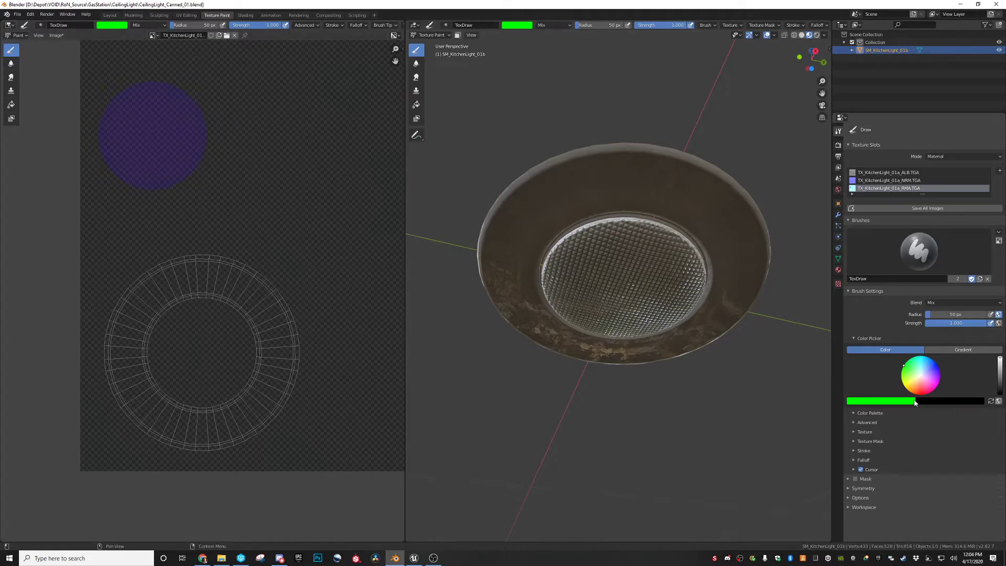
click(887, 402)
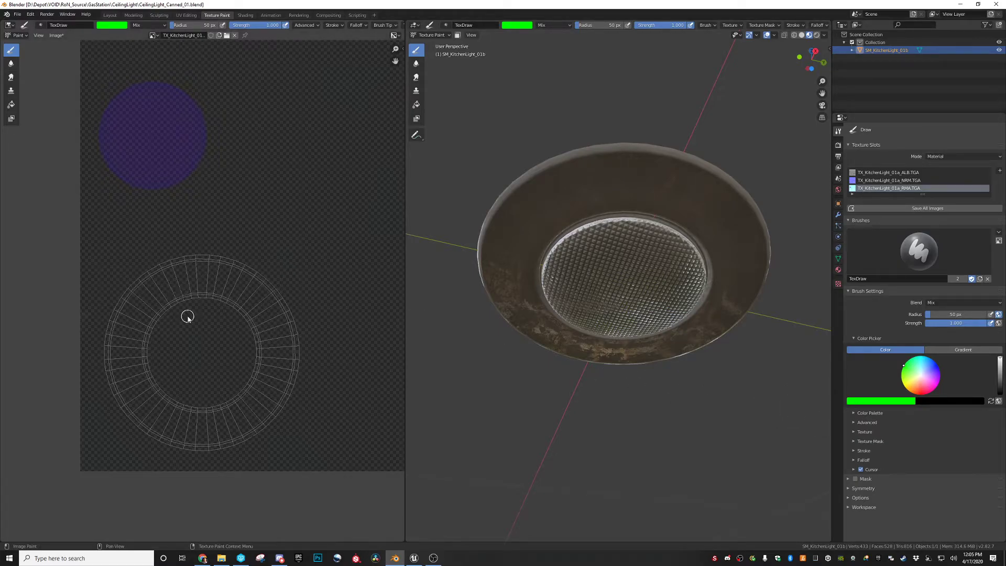
click(889, 402)
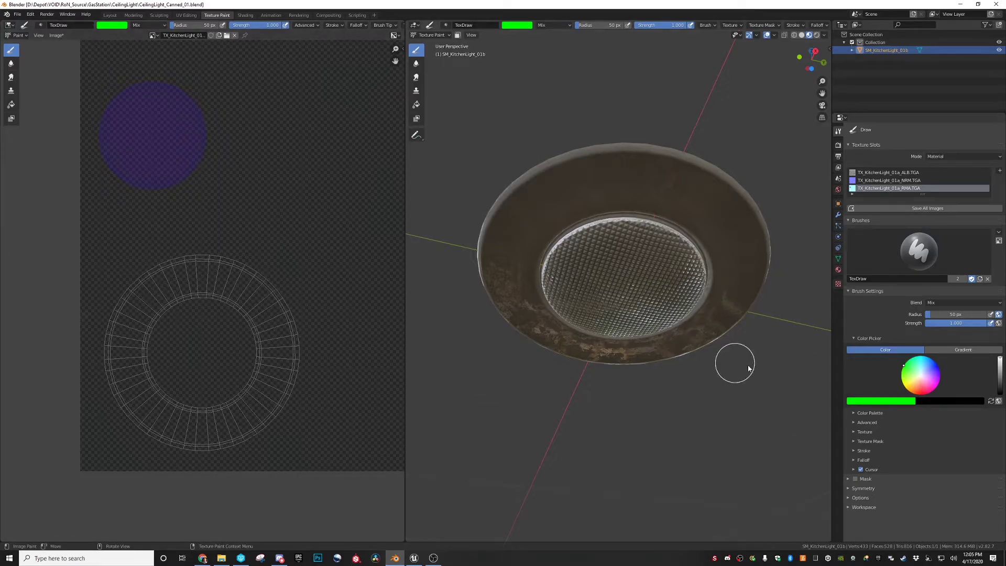
click(870, 402)
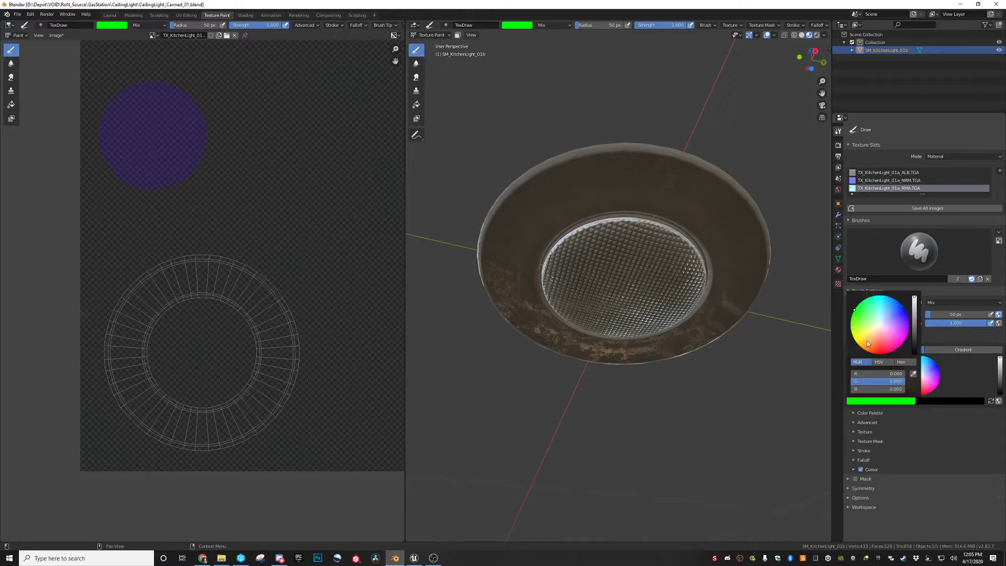
mouse_move(914, 297)
mouse_down()
mouse_move(915, 325)
mouse_move(915, 313)
mouse_up()
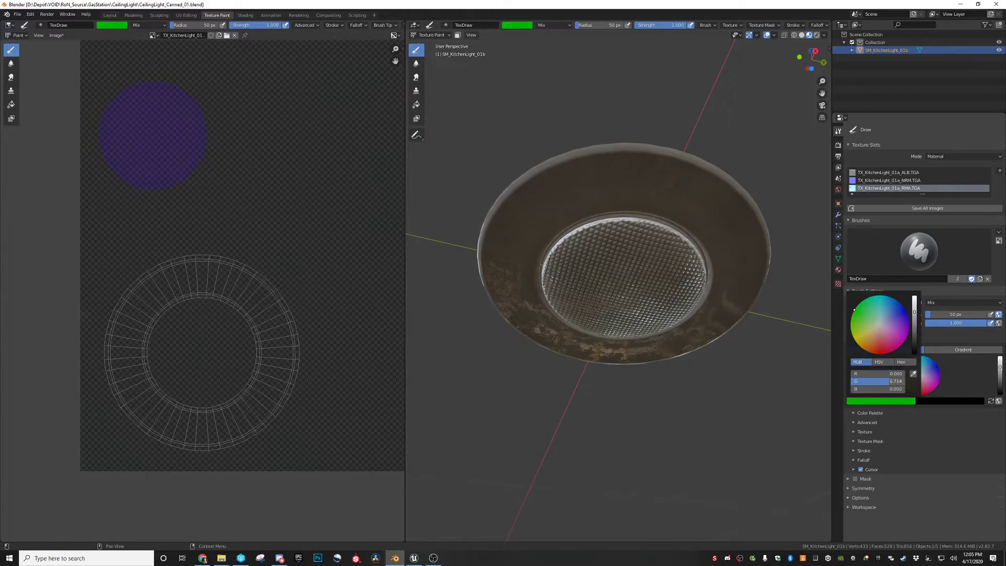
- Try painting a patch of the rim in the darker green, check its reflections from a low angle, and undo the stroke
mouse_move(603, 263)
middle_down()
mouse_move(602, 229)
mouse_move(603, 263)
middle_up()
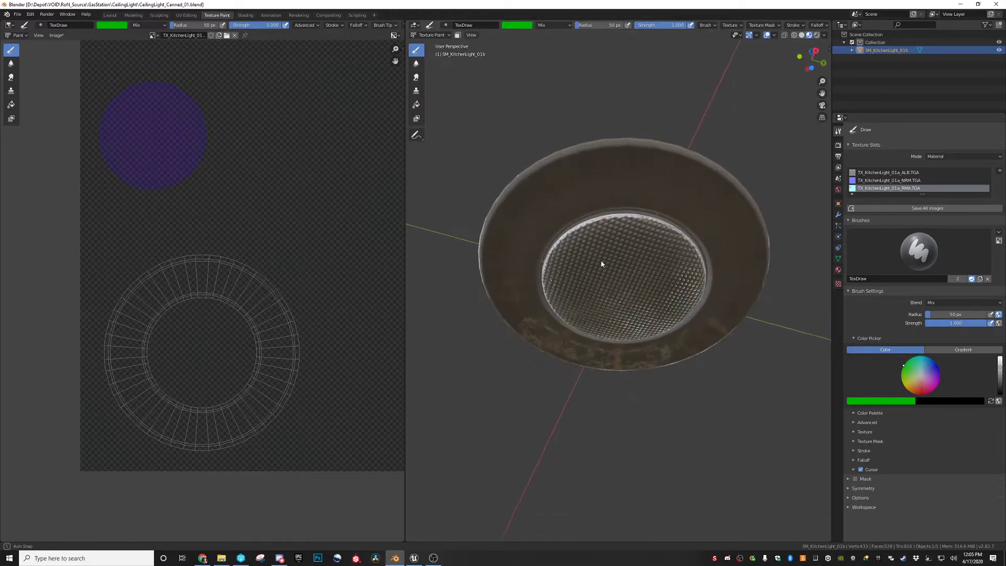
mouse_move(651, 283)
middle_down()
mouse_move(624, 281)
mouse_move(602, 253)
middle_up()
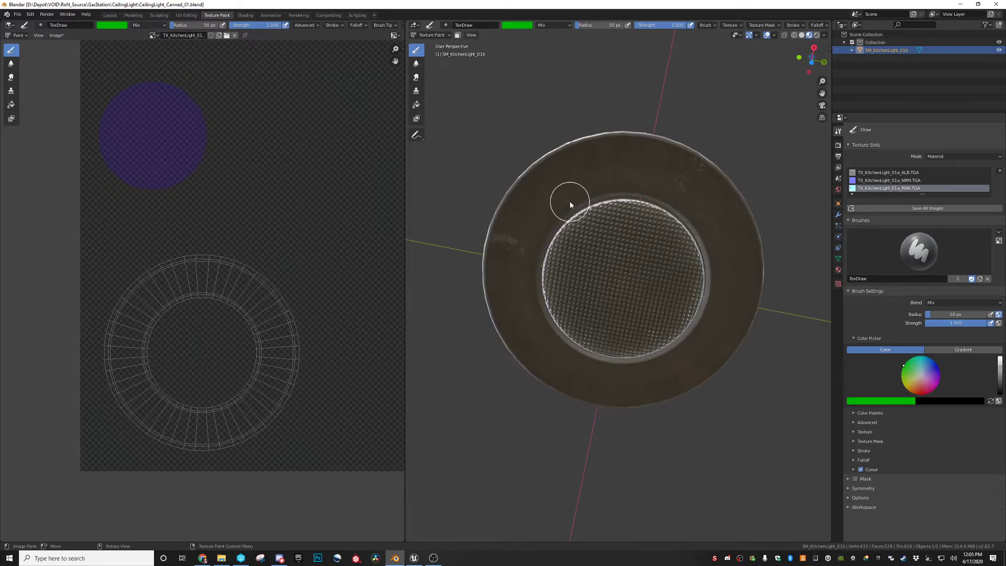
drag(599, 150, 617, 219)
mouse_move(617, 218)
middle_down()
mouse_move(627, 300)
mouse_move(616, 297)
mouse_move(640, 322)
middle_up()
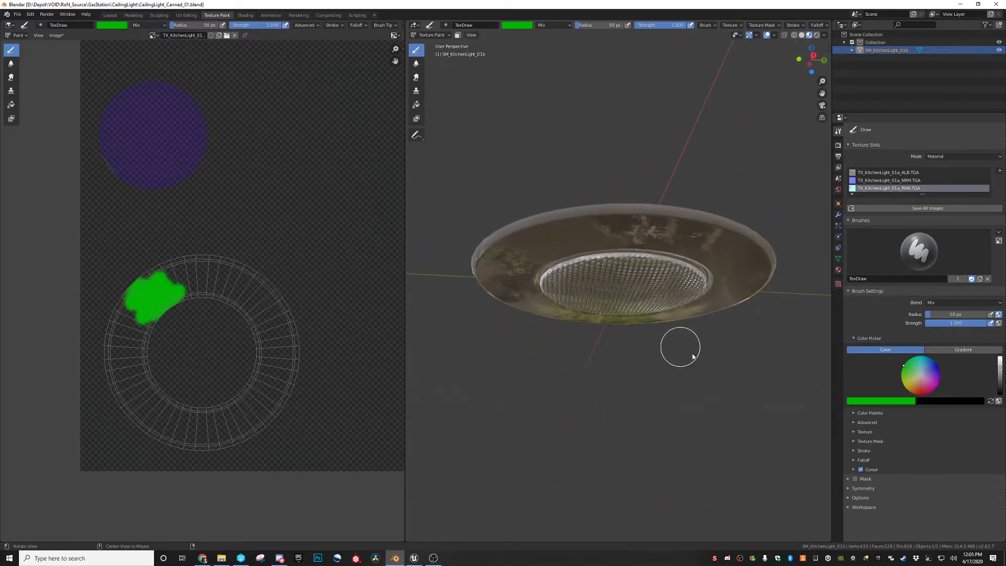
key(ctrl+z)
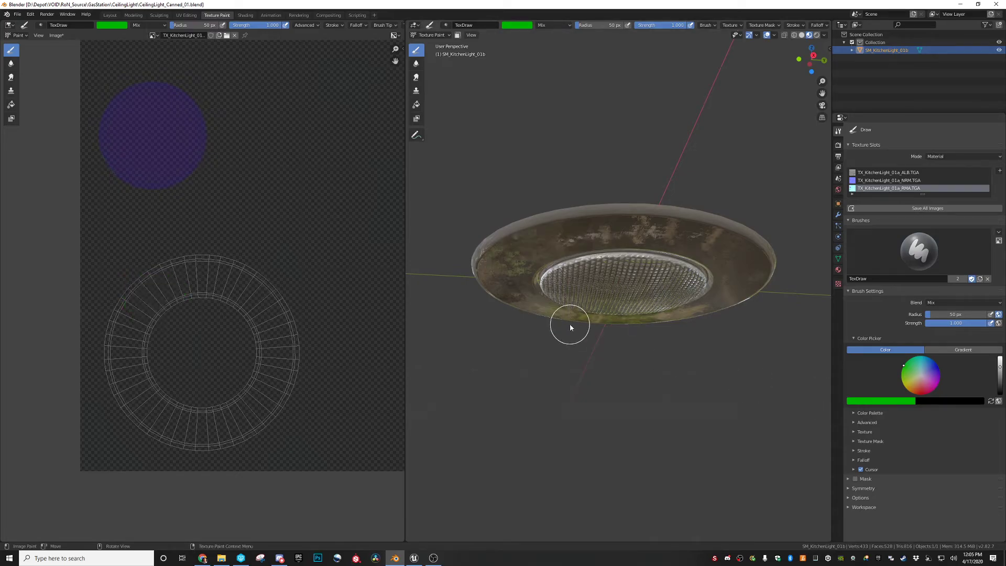
click(895, 402)
middle_drag(621, 365, 661, 370)
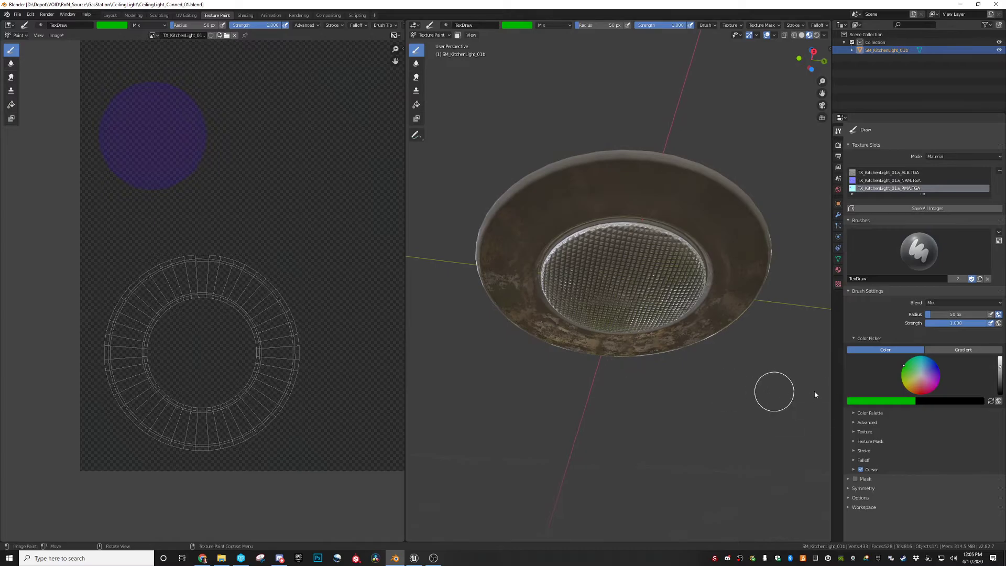
- Darken the green brush color further for painting on the RMA texture
click(881, 402)
click(878, 363)
click(858, 362)
middle_drag(649, 342, 568, 224)
click(882, 401)
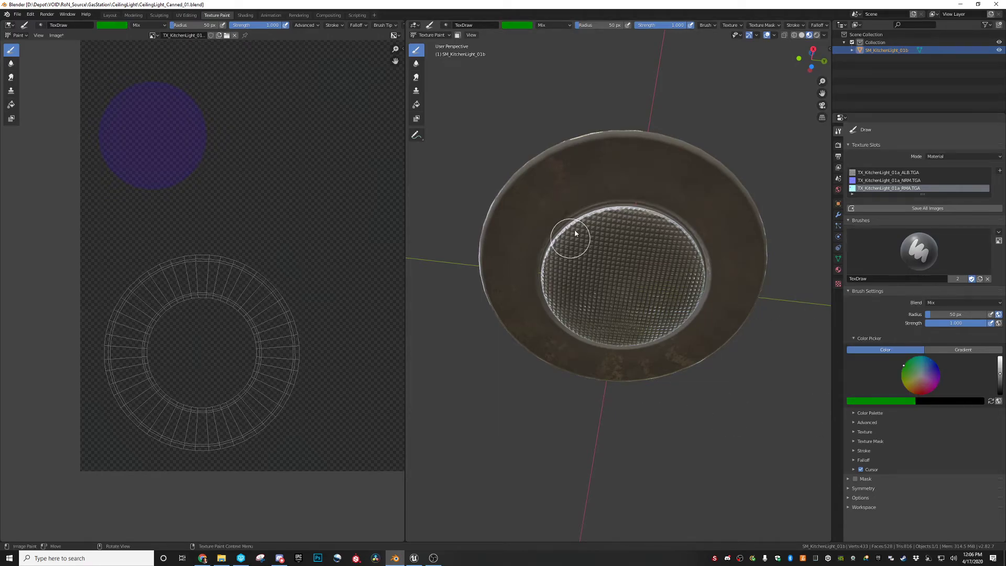
- Try painting a patch of the rim in the deeper green, check its reflections from several angles, and undo the stroke
drag(595, 152, 658, 240)
middle_drag(652, 306, 643, 346)
mouse_move(552, 242)
middle_down()
mouse_move(625, 306)
mouse_move(572, 238)
middle_up()
mouse_move(607, 274)
middle_down()
mouse_move(667, 285)
mouse_move(659, 260)
middle_up()
key(ctrl+z)
- Try covering the whole visible face of the light in the deeper green, check its shine up close, and undo it
scroll(659, 261, down, 4)
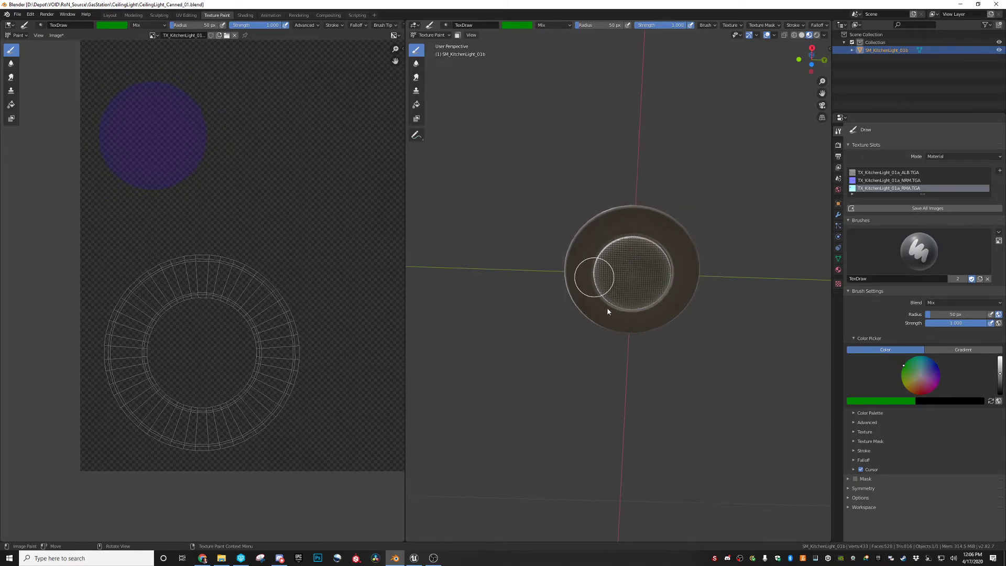
drag(667, 239, 662, 406)
scroll(649, 252, up, 3)
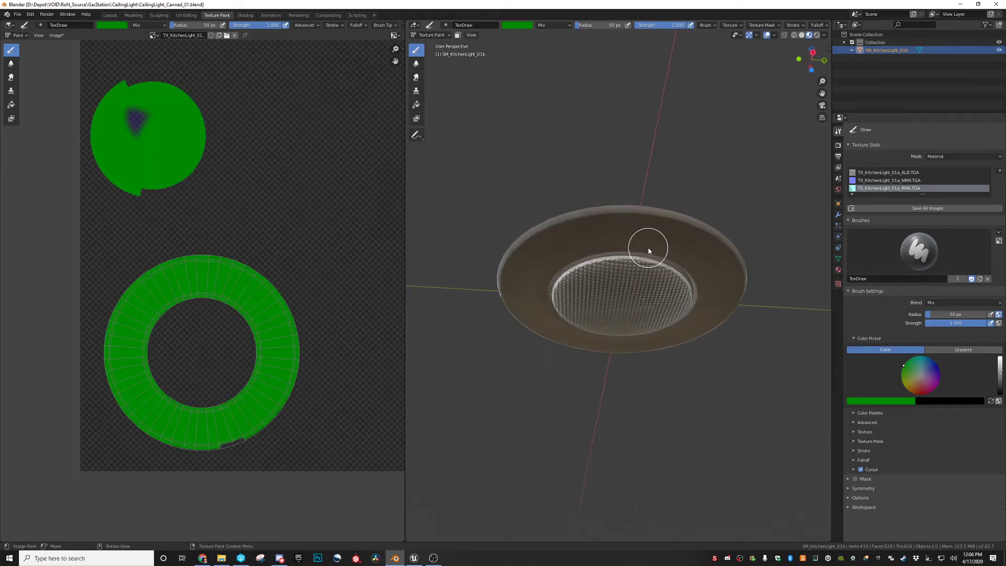
scroll(628, 287, up, 2)
mouse_move(649, 294)
middle_down()
mouse_move(603, 318)
mouse_move(638, 338)
mouse_move(636, 371)
mouse_move(625, 333)
mouse_move(634, 294)
mouse_move(601, 256)
middle_up()
key(ctrl+z)
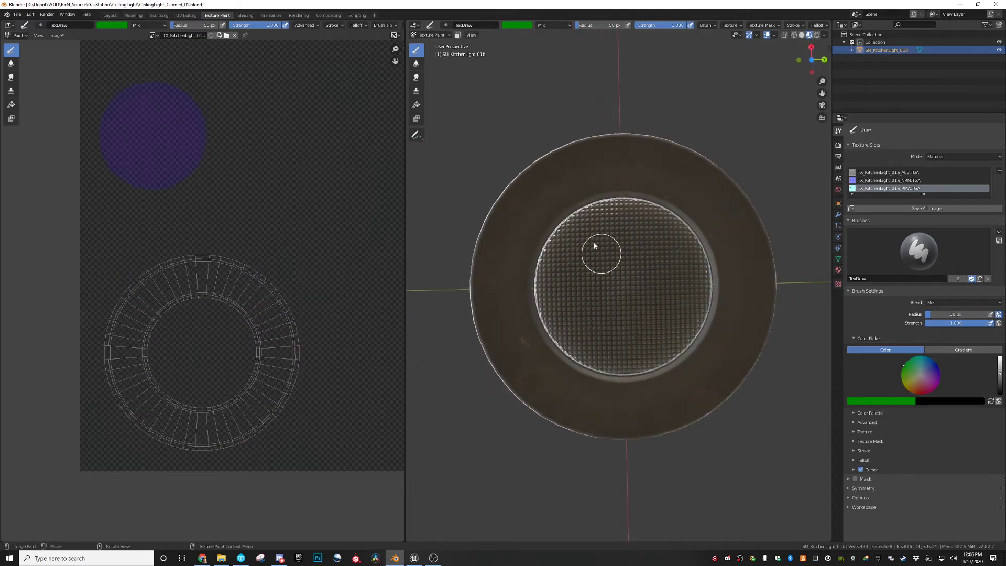
- Paint an arc of the light's rim in the deeper green and compare its reflections with the unpainted rim from a low angle
middle_drag(638, 377, 640, 389)
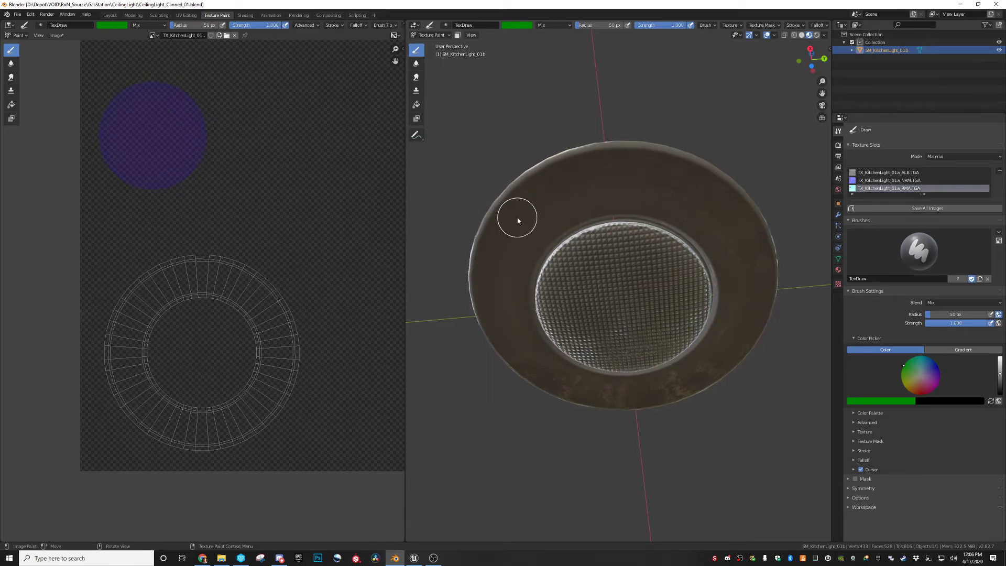
drag(643, 160, 499, 227)
mouse_move(629, 409)
middle_down()
mouse_move(666, 463)
mouse_move(654, 449)
mouse_move(644, 464)
mouse_move(622, 411)
middle_up()
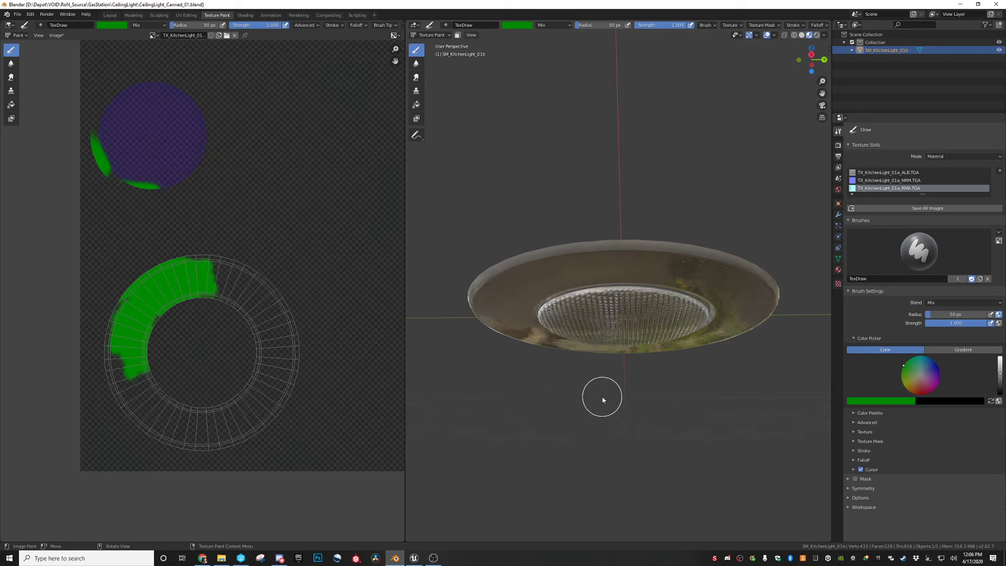
mouse_move(602, 404)
middle_down()
mouse_move(609, 416)
mouse_move(568, 418)
mouse_move(633, 393)
mouse_move(593, 418)
middle_up()
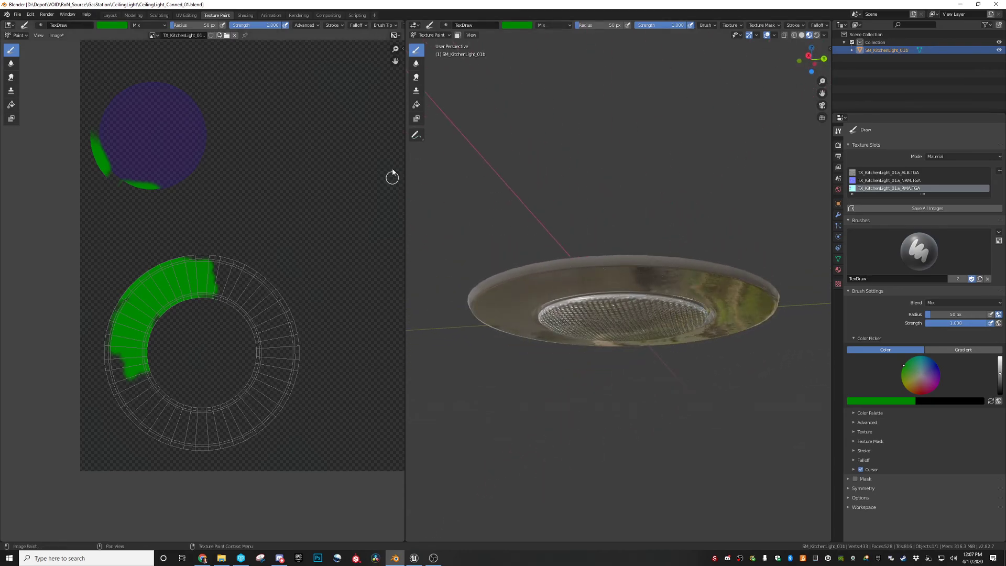
- Open the Shading workspace and examine how the RMA texture's Separate RGB outputs connect to the Principled BSDF node
click(245, 15)
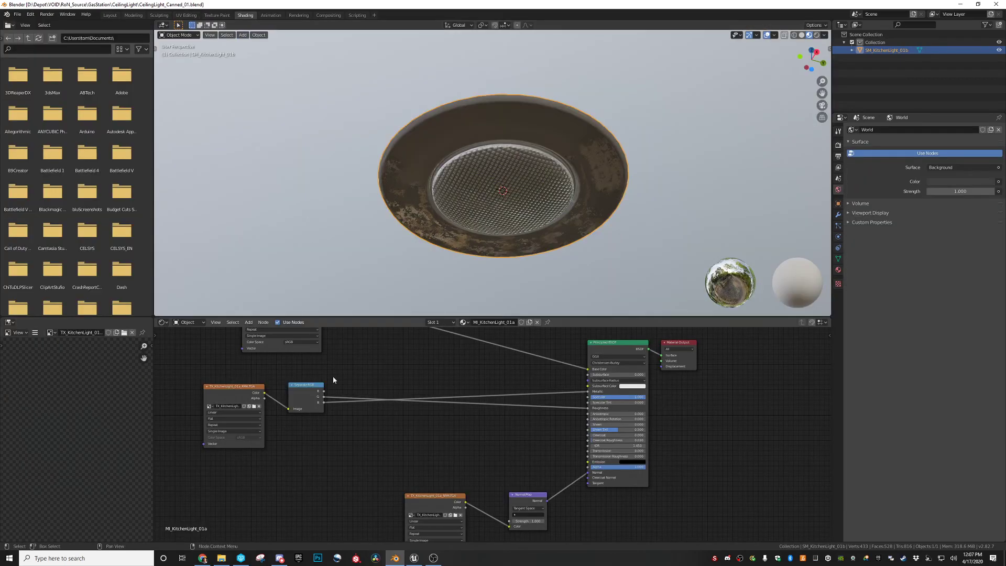
scroll(210, 387, up, 2)
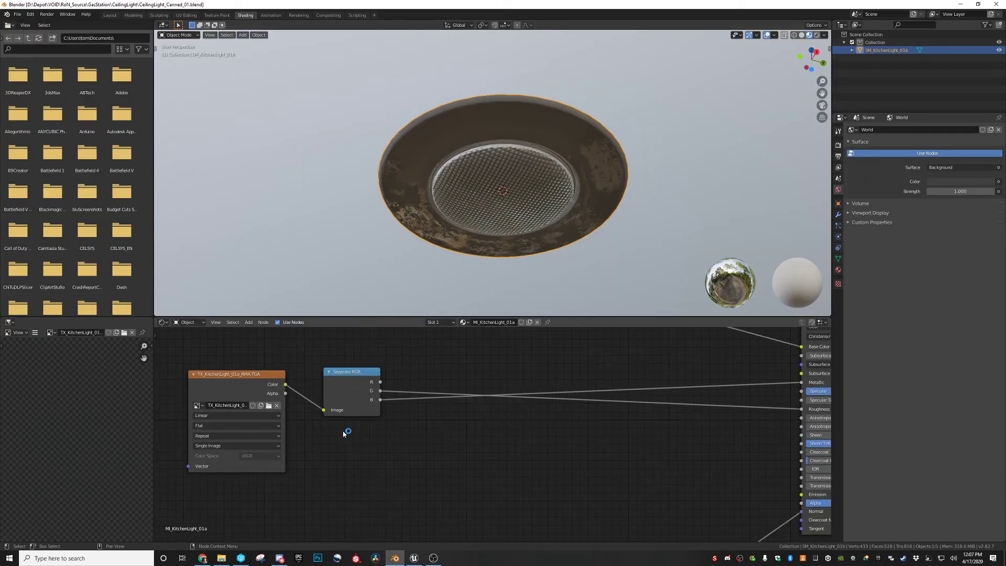
scroll(340, 431, down, 2)
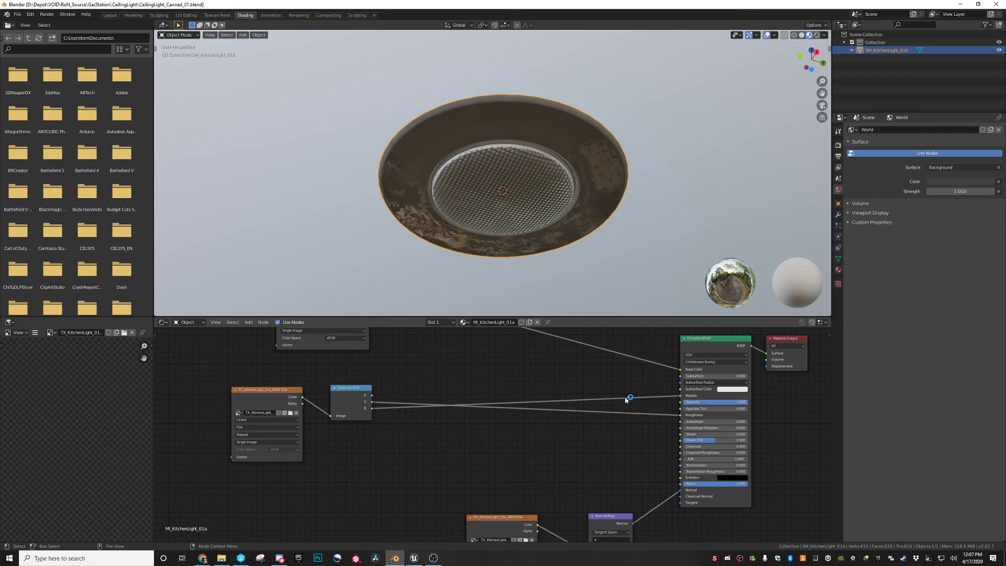